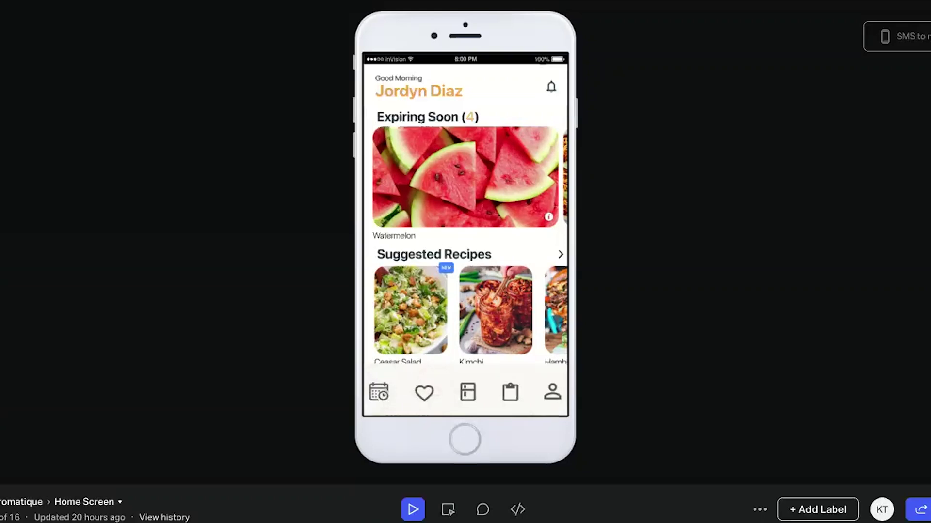
# Switch the prototype into hotspot editing and back to Play mode on the home screen.
pyautogui.click(448, 509)
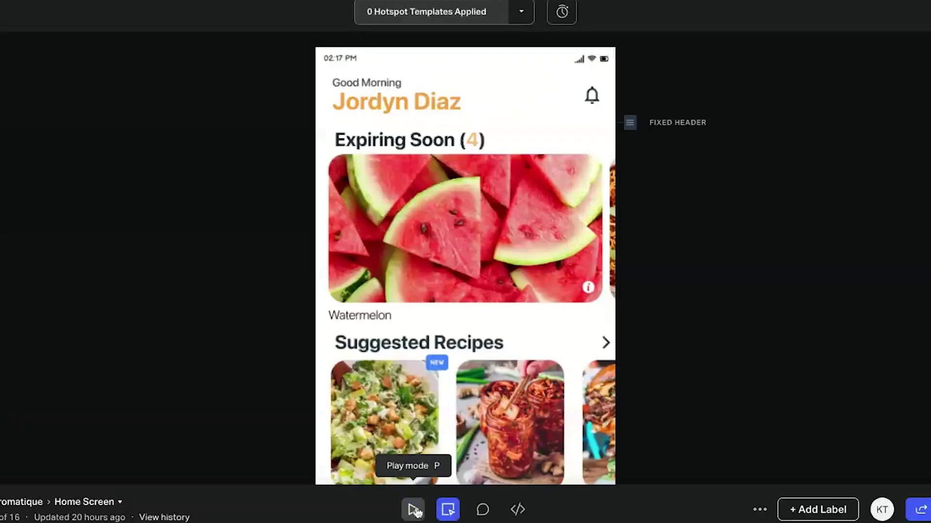
pyautogui.click(413, 510)
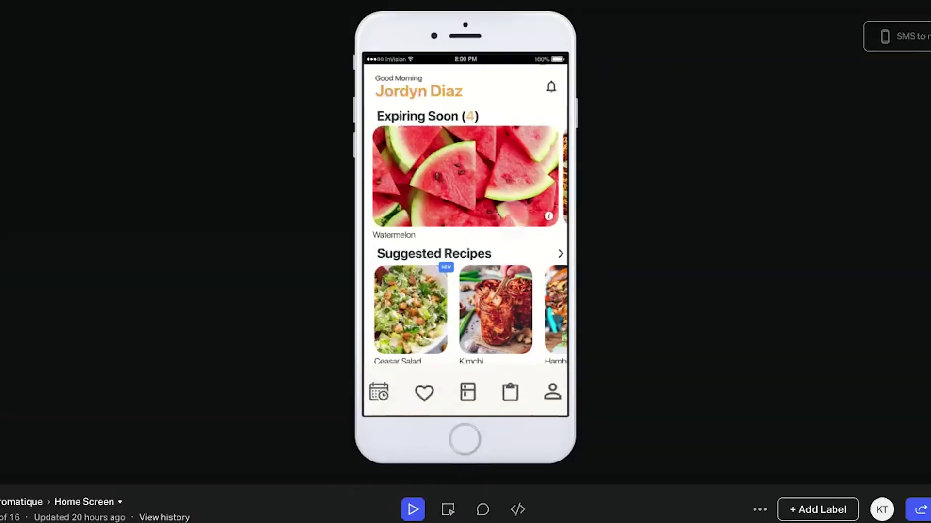
pyautogui.scroll(-3, 466, 232)
pyautogui.scroll(3, 466, 233)
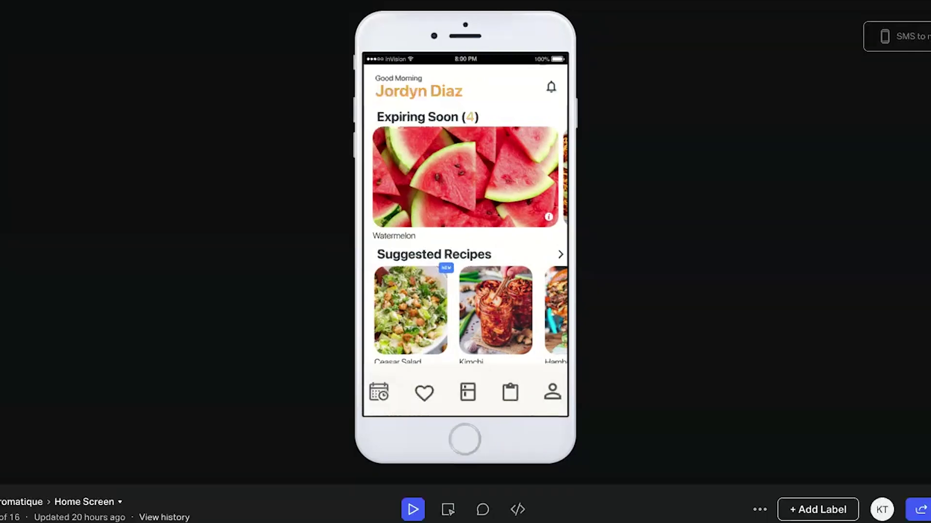
# Go to the November 2020 calendar, which shows Cilantro spoiling in 2 days under Upcoming.
pyautogui.click(379, 392)
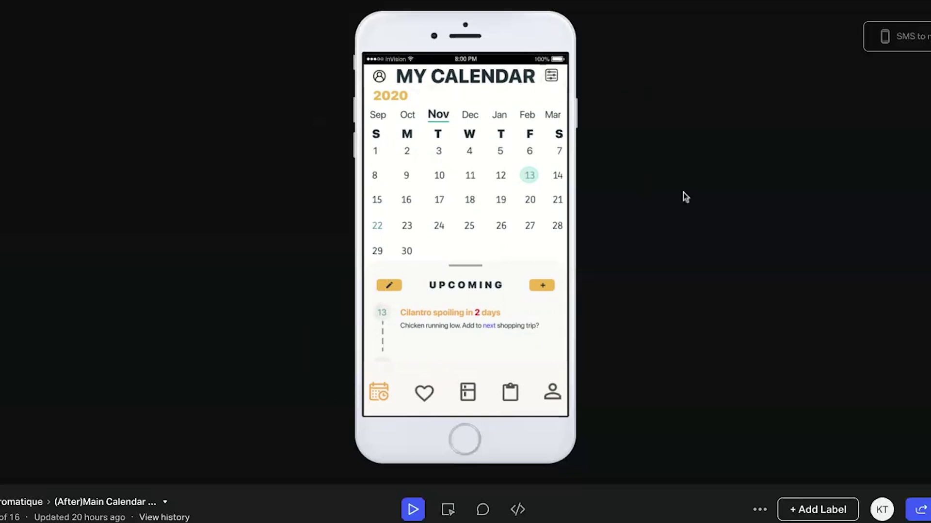
pyautogui.scroll(-3, 534, 285)
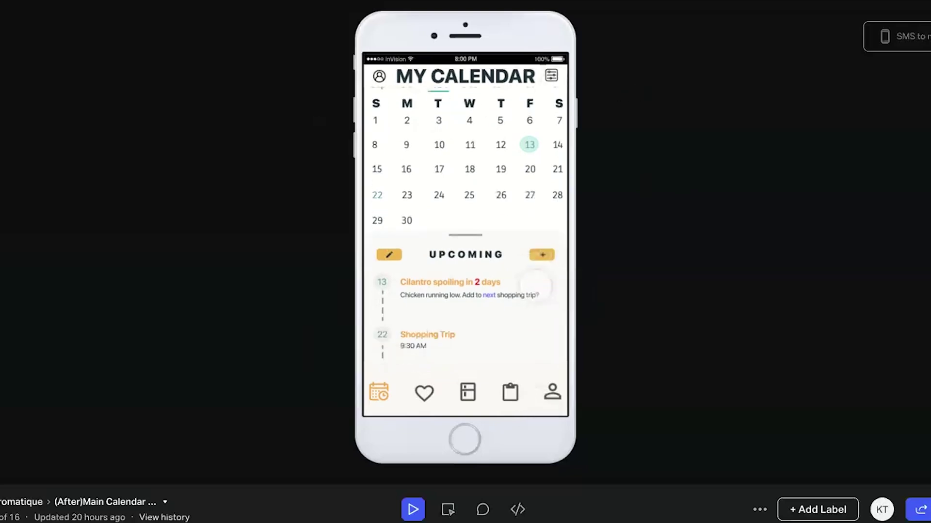
pyautogui.scroll(3, 535, 287)
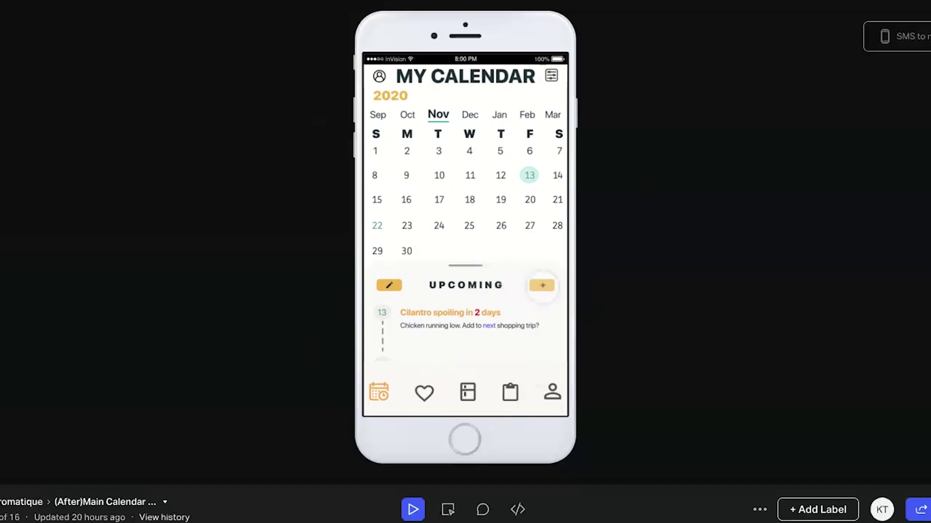
# Open the New Event form from the calendar's yellow + and scroll through its fields.
pyautogui.click(542, 285)
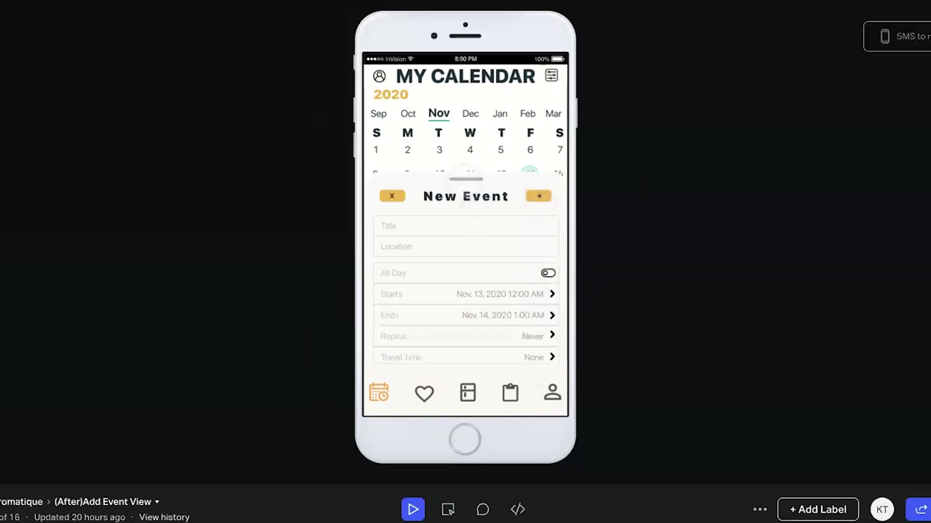
pyautogui.scroll(-3, 501, 196)
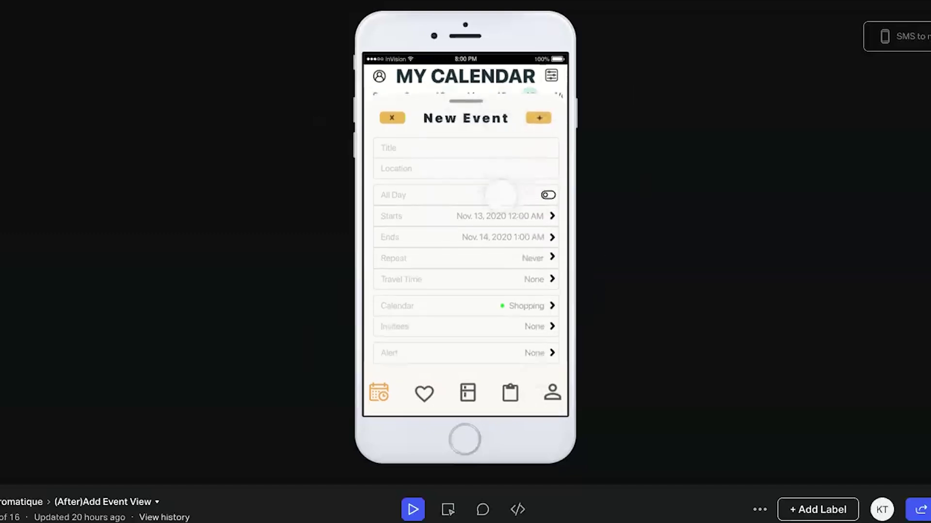
pyautogui.scroll(3, 500, 193)
pyautogui.scroll(-3, 500, 194)
pyautogui.scroll(3, 457, 226)
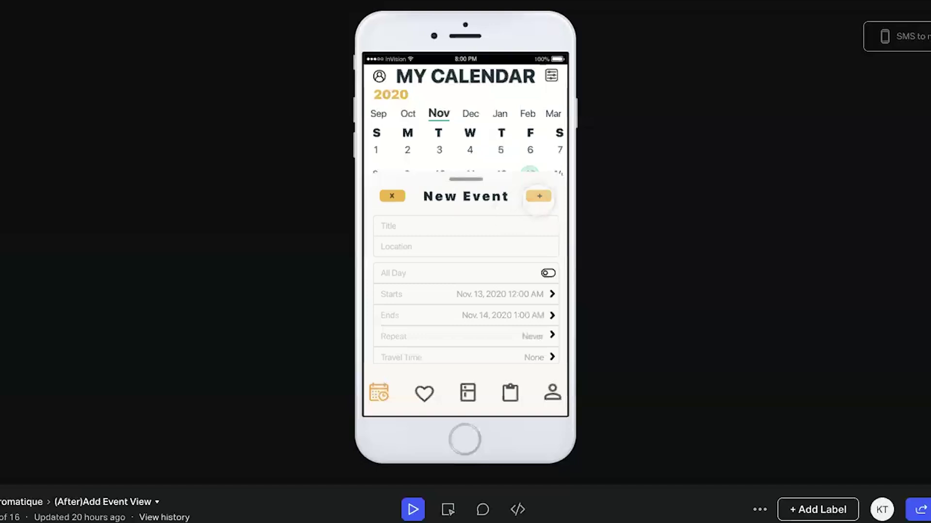
# Advance to the My List screen listing Strawberries and Nectarines under Recently Added.
pyautogui.scroll(-1, 475, 273)
pyautogui.scroll(-3, 474, 280)
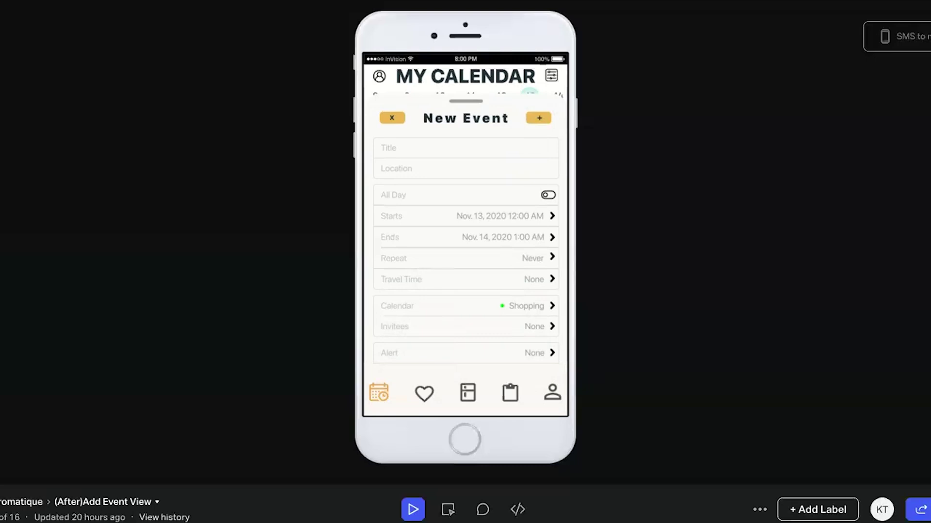
pyautogui.press('Right')
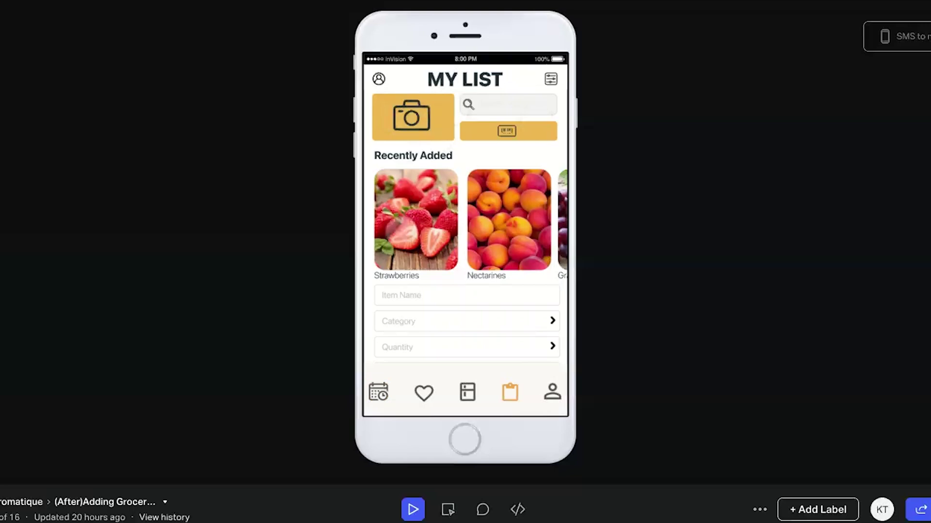
# Scroll the My List form through Item Name, Category, Quantity, Price and Favorite.
pyautogui.scroll(-3, 401, 231)
pyautogui.scroll(3, 402, 232)
pyautogui.scroll(-5, 426, 322)
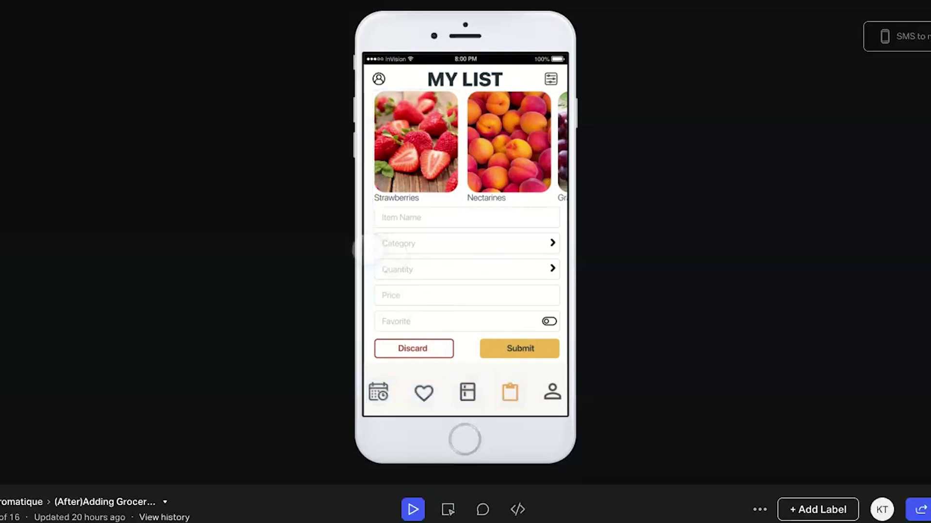
# Open the calendar, expand Upcoming to the Shopping Trip, and scroll the New Event form.
pyautogui.click(379, 393)
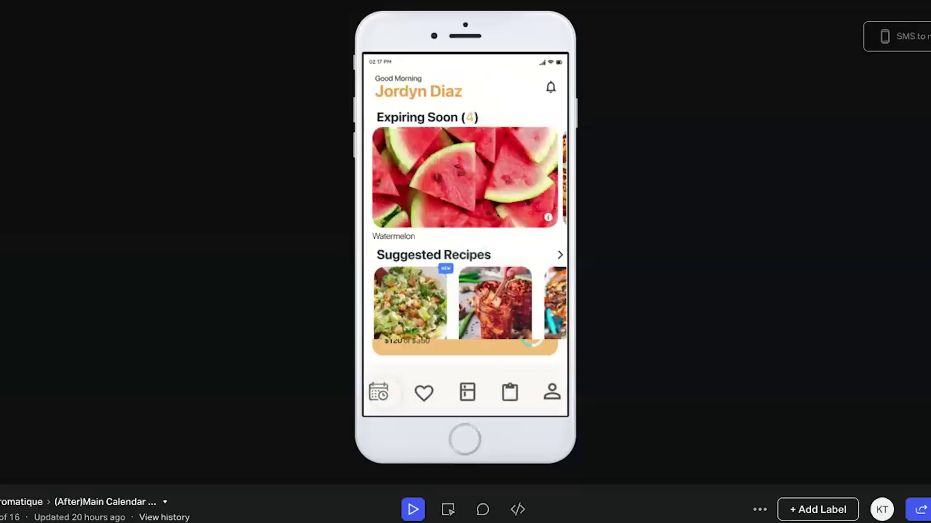
pyautogui.click(395, 298)
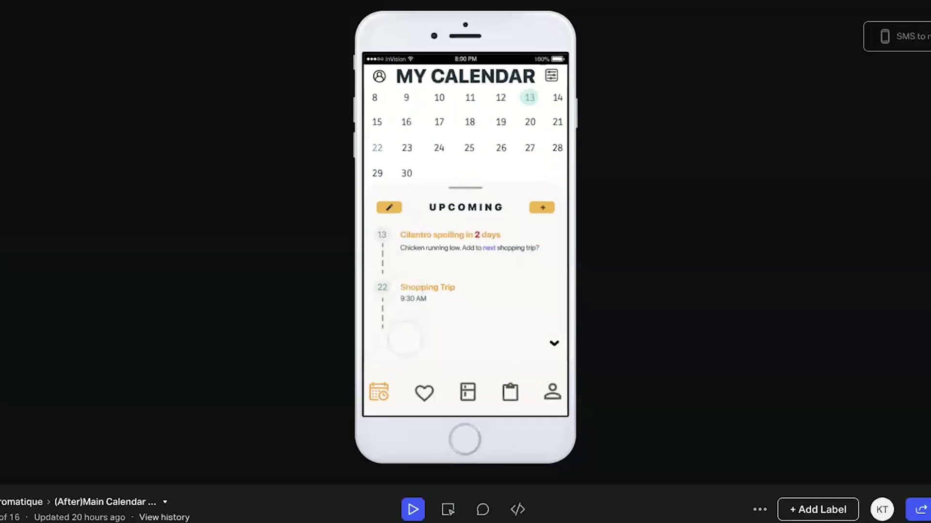
pyautogui.click(542, 208)
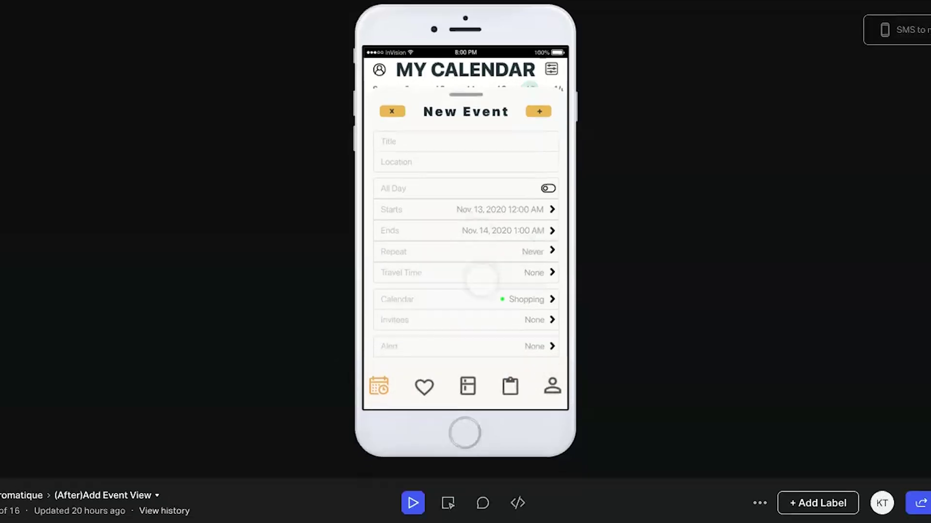
pyautogui.scroll(-4, 478, 276)
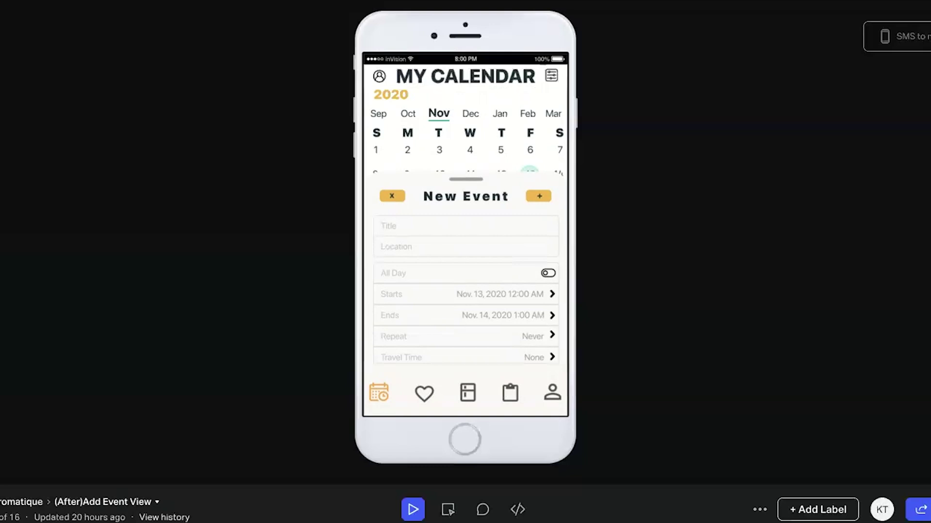
pyautogui.scroll(-2, 495, 288)
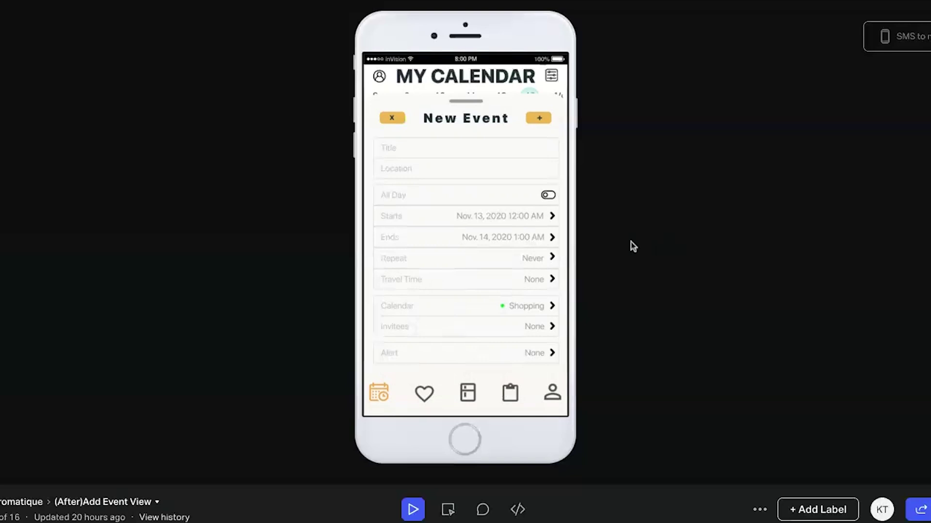
pyautogui.scroll(2, 553, 256)
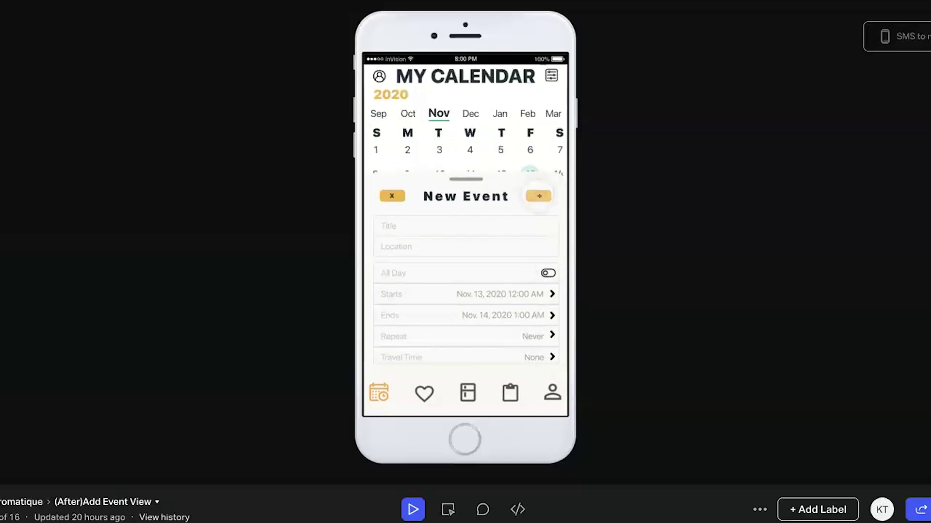
# Move to the After Adding Groceries My List screen and scroll its form to Discard/Submit and back.
pyautogui.click(538, 196)
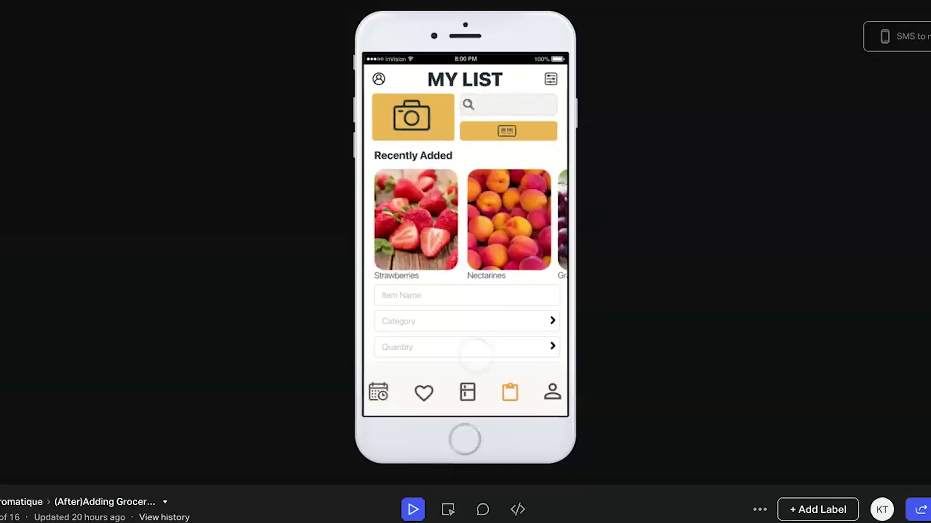
pyautogui.scroll(-2, 482, 359)
pyautogui.scroll(2, 482, 359)
pyautogui.scroll(-2, 457, 231)
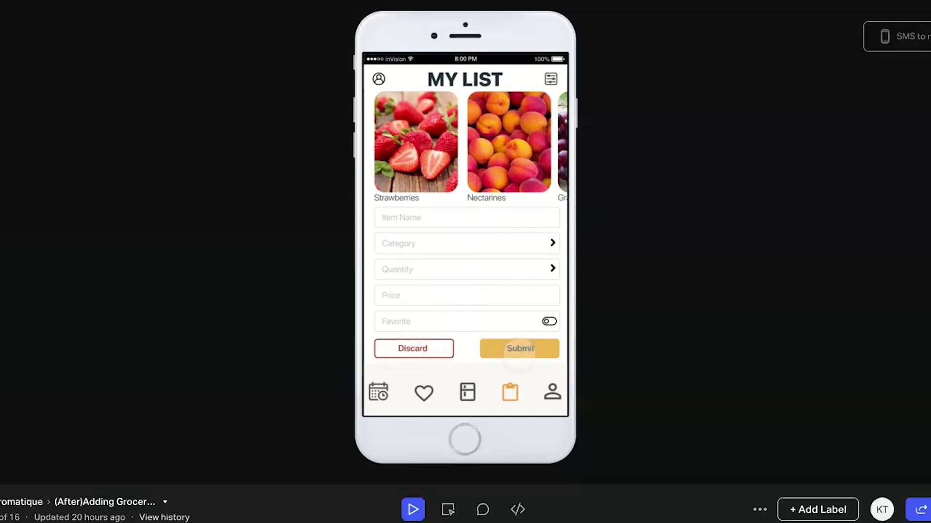
pyautogui.scroll(2, 436, 307)
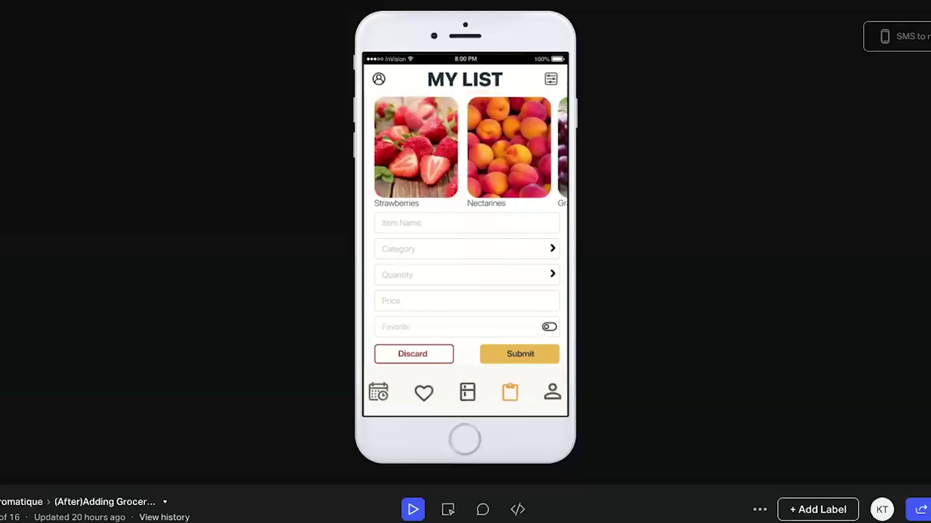
pyautogui.scroll(3, 496, 340)
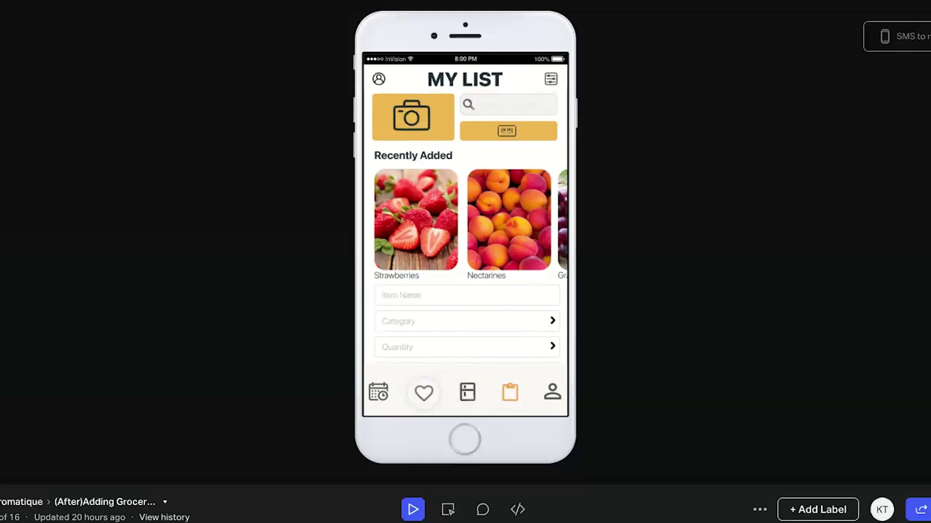
# Show the favourites: Caesar Salad, Caesar Dressing, Fish Tacos and Pancakes.
pyautogui.click(423, 393)
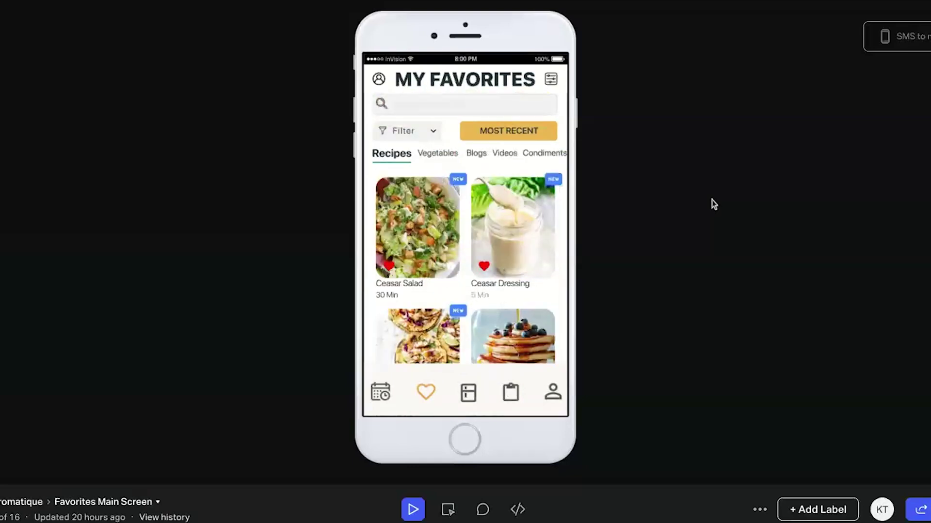
pyautogui.scroll(-2, 470, 228)
pyautogui.scroll(2, 470, 228)
pyautogui.scroll(-2, 469, 228)
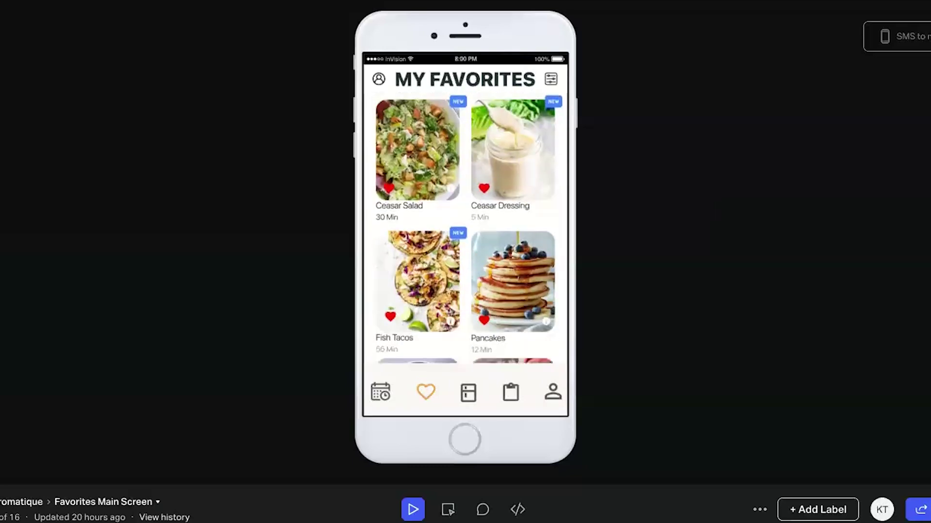
pyautogui.scroll(2, 470, 228)
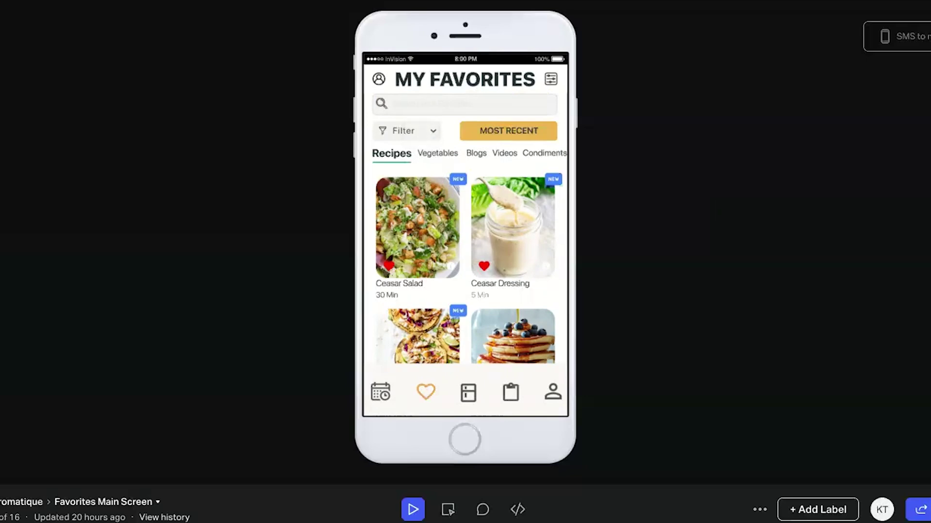
# Open the favourites Filter panel and scroll through Time 15–25 min, Vegetables, Summer and Brunch.
pyautogui.click(406, 131)
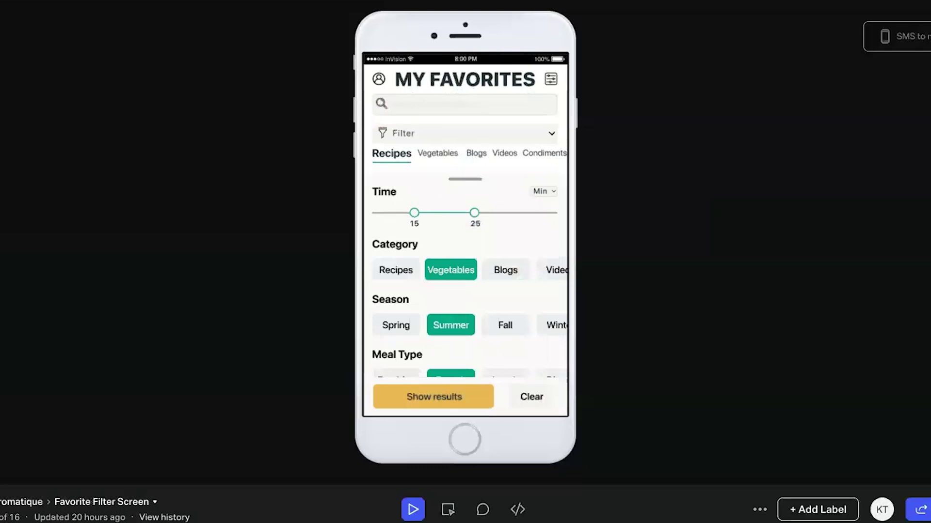
pyautogui.scroll(-1, 474, 217)
pyautogui.scroll(-1, 474, 216)
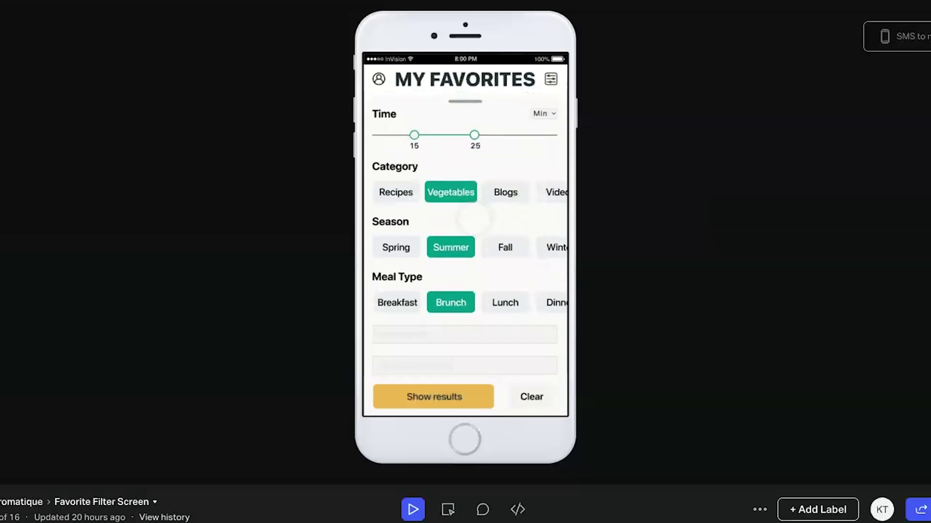
pyautogui.scroll(2, 531, 165)
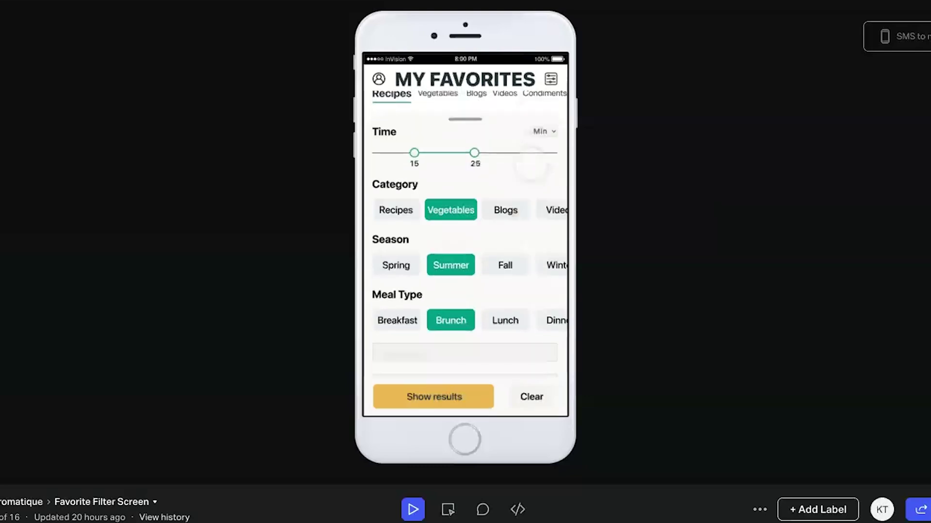
pyautogui.scroll(-1, 531, 165)
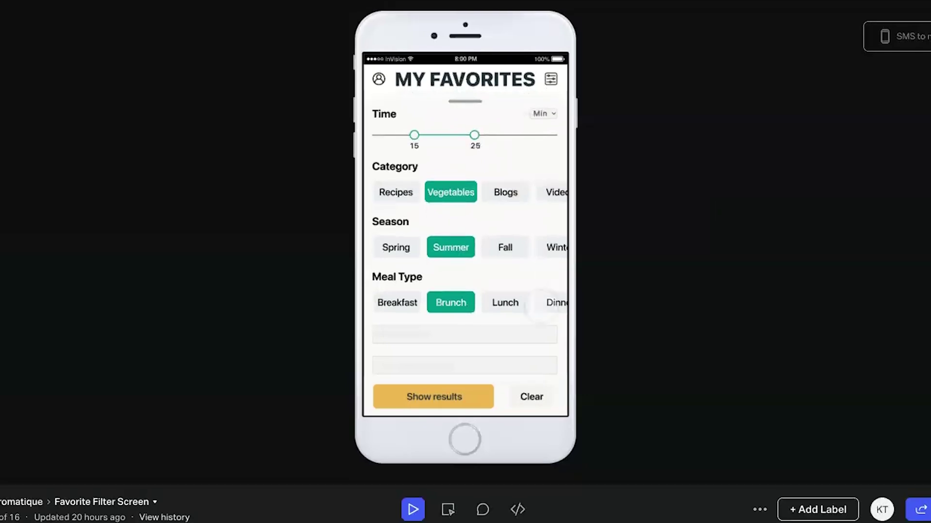
pyautogui.scroll(2, 545, 305)
pyautogui.scroll(-2, 545, 305)
pyautogui.scroll(2, 509, 249)
pyautogui.scroll(-2, 512, 249)
pyautogui.scroll(3, 542, 240)
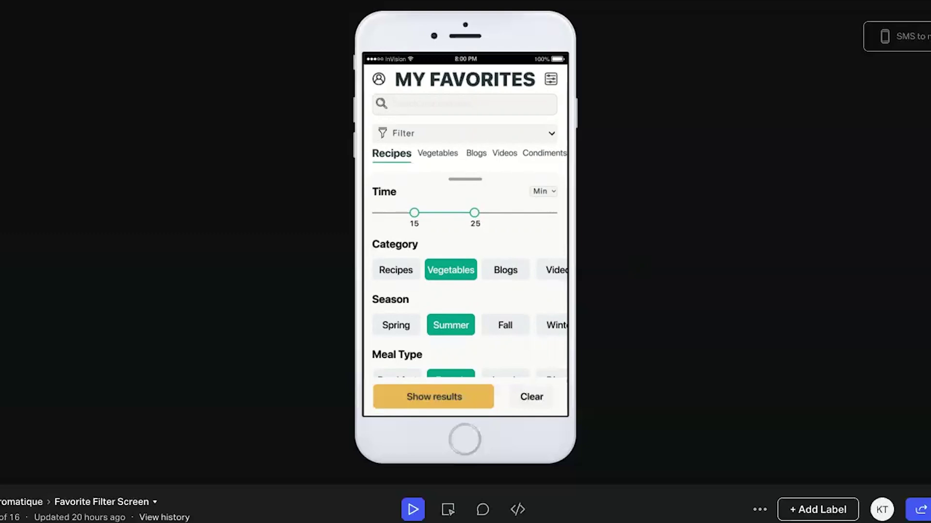
pyautogui.scroll(-3, 495, 224)
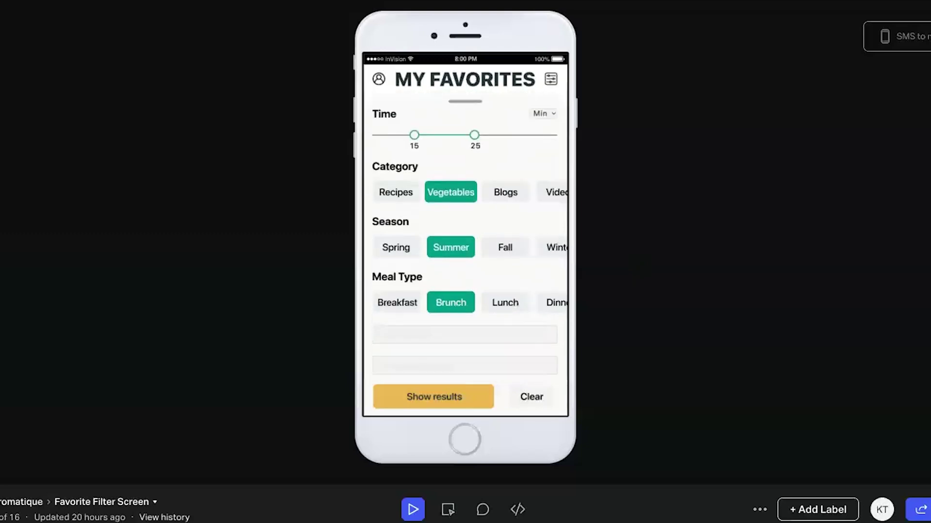
pyautogui.scroll(3, 494, 224)
pyautogui.scroll(-3, 481, 216)
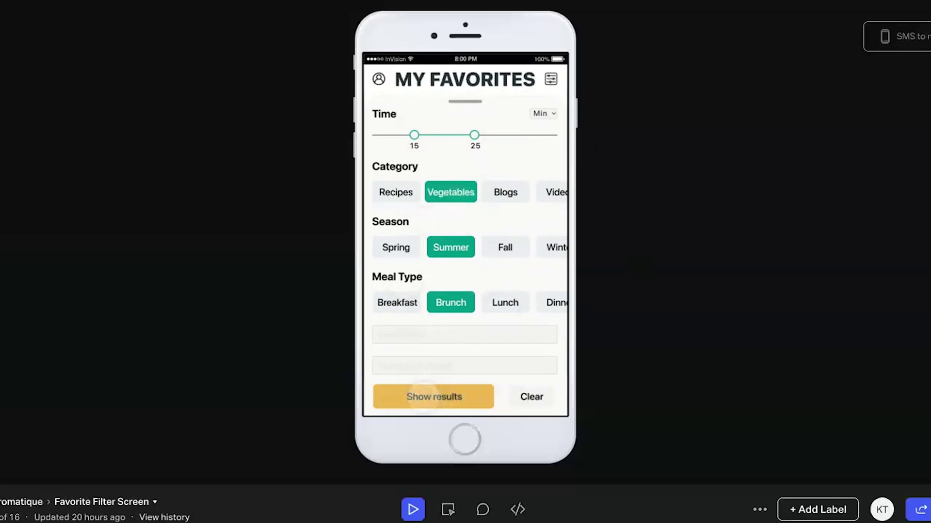
# Show the filtered Savory Vietnamese Crêpe recipe and scroll through it.
pyautogui.click(423, 396)
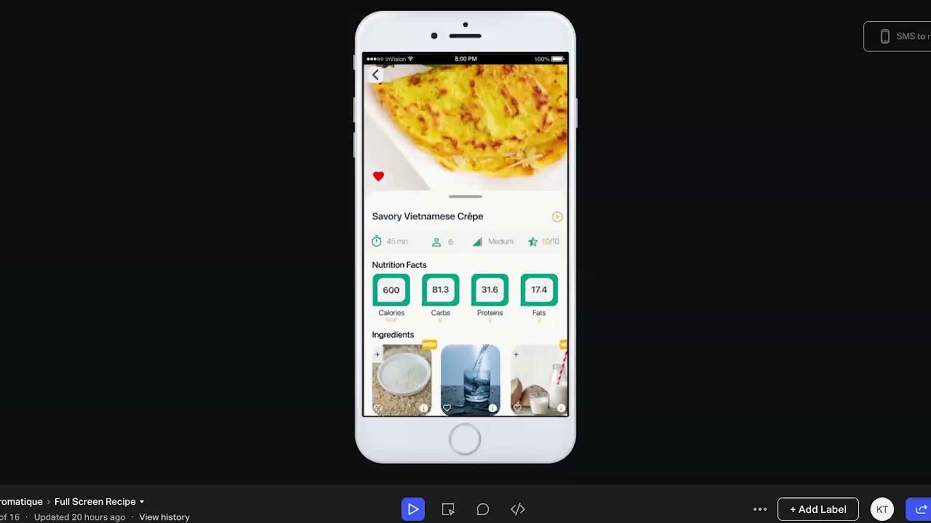
pyautogui.scroll(-3, 465, 300)
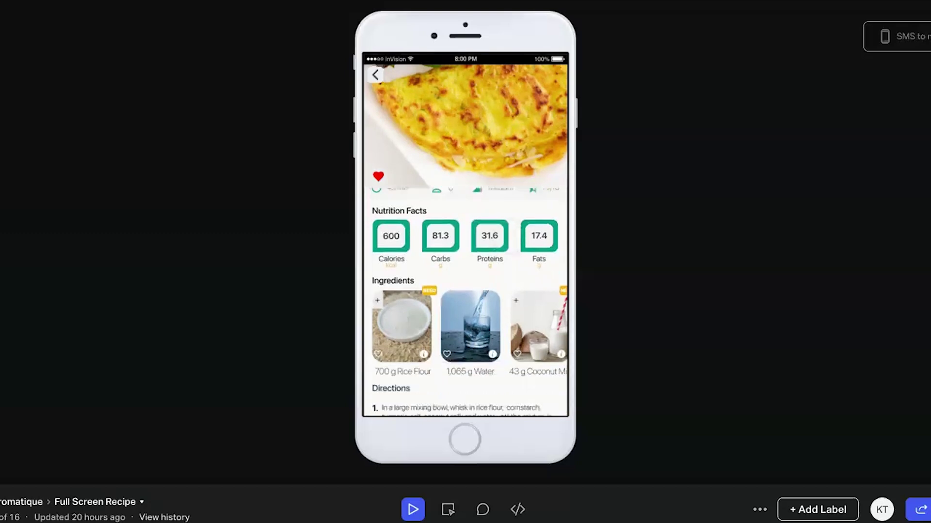
pyautogui.scroll(2, 466, 300)
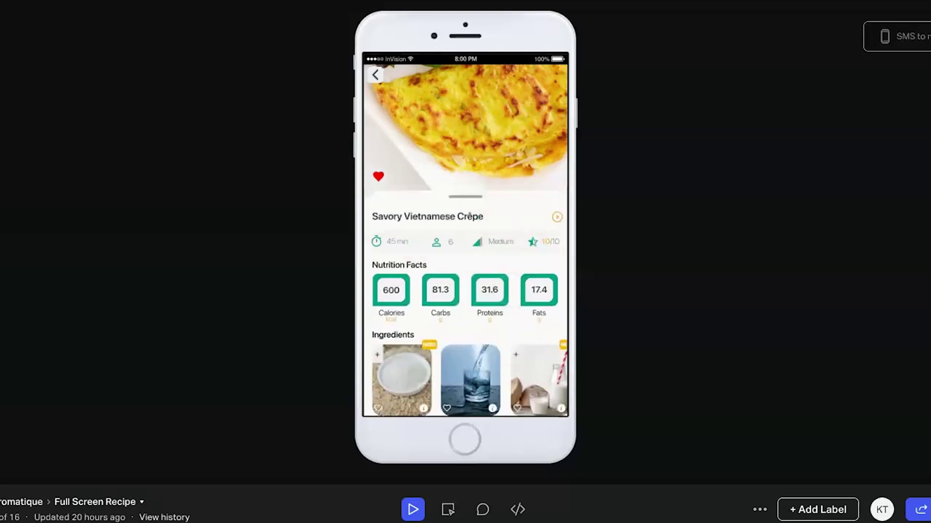
pyautogui.scroll(-2, 465, 301)
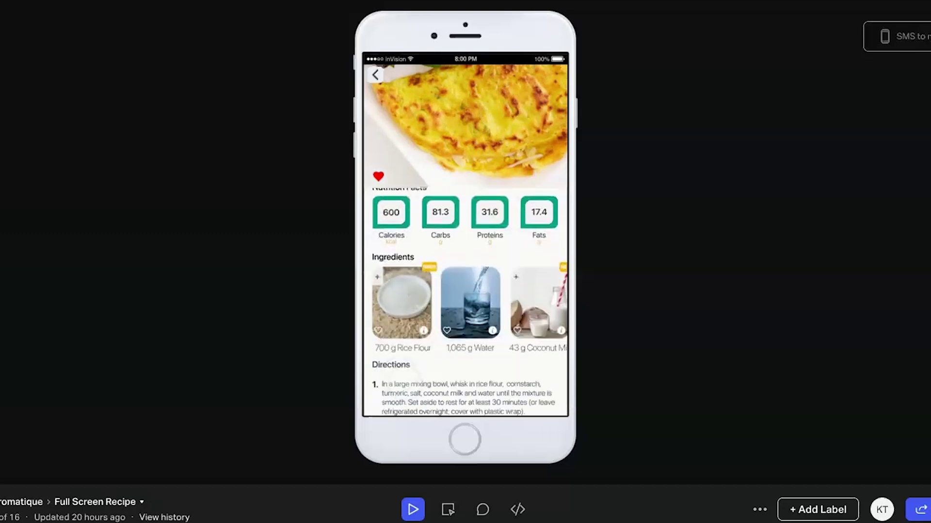
pyautogui.scroll(2, 465, 300)
pyautogui.scroll(-2, 465, 301)
pyautogui.scroll(2, 466, 301)
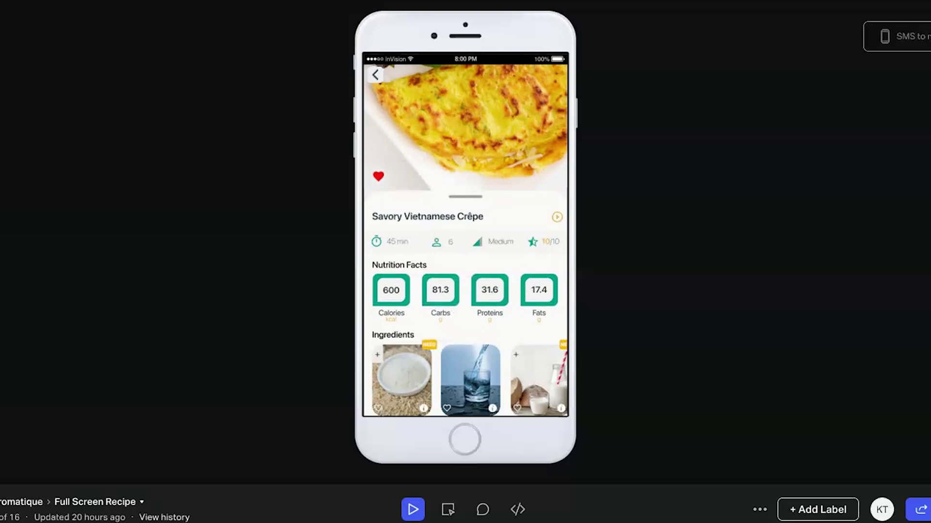
# Unfavourite and refavourite the crêpe, then return through the filters to favourites.
pyautogui.click(378, 176)
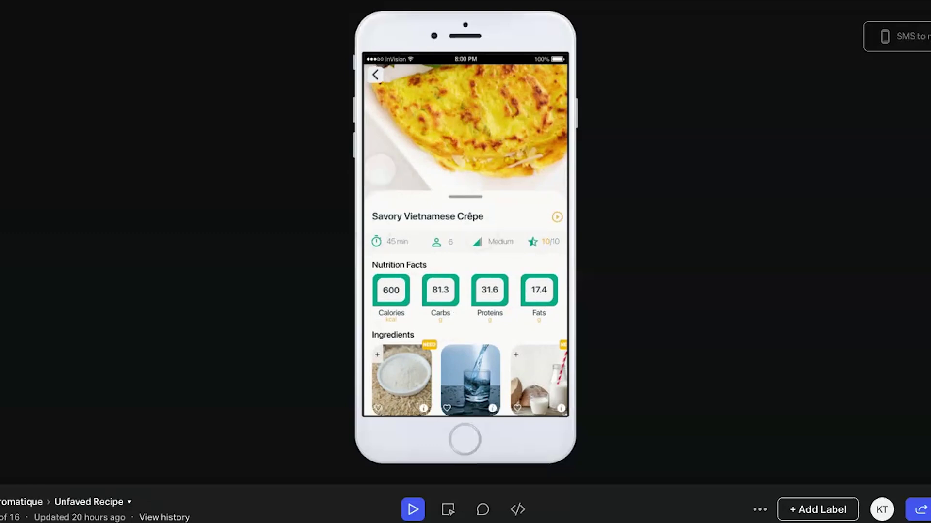
pyautogui.click(379, 176)
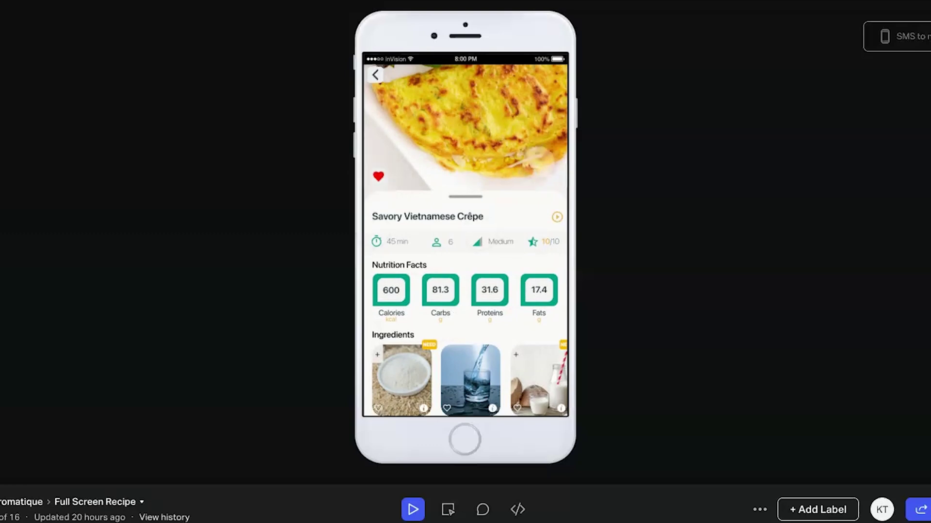
pyautogui.click(375, 75)
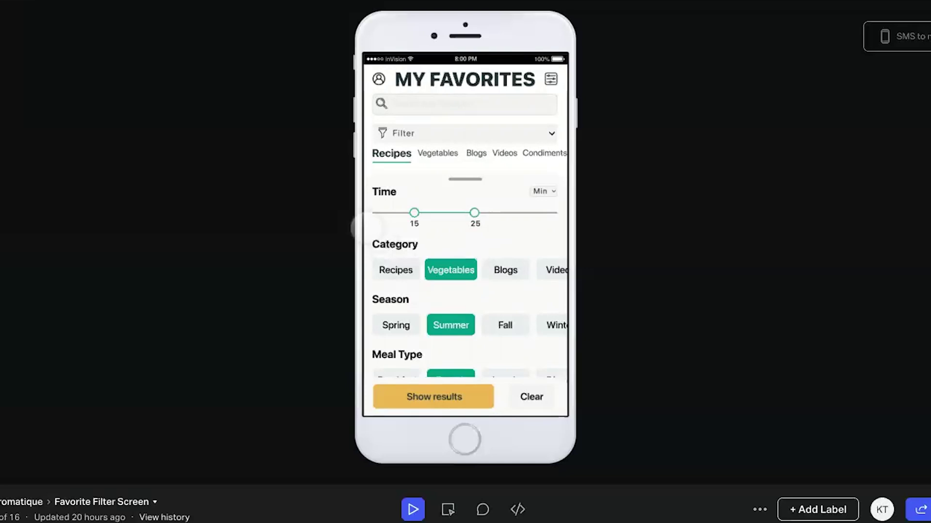
pyautogui.click(365, 228)
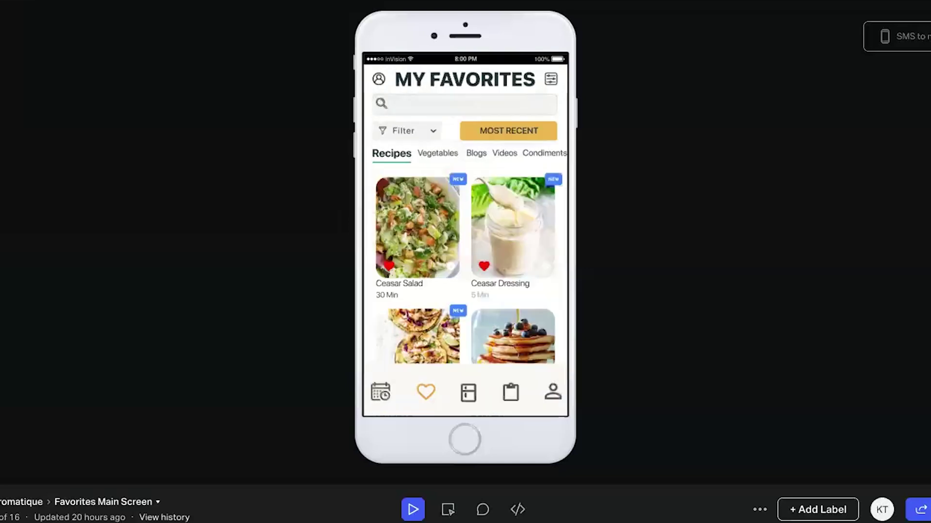